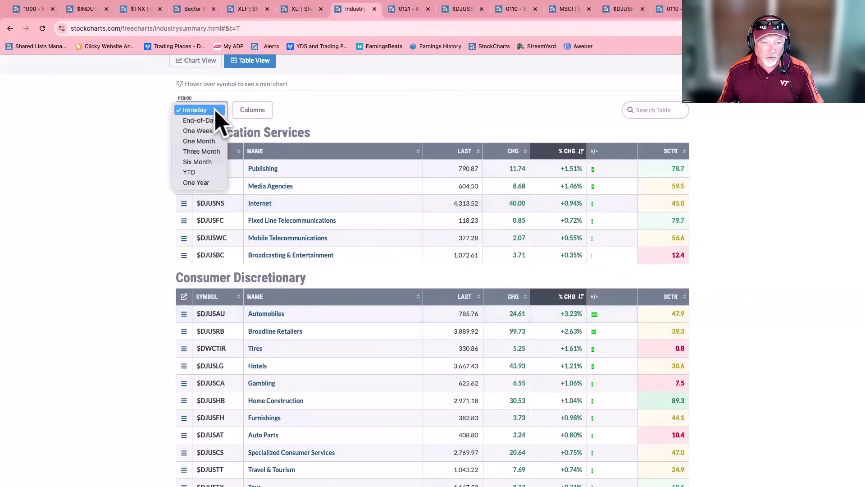
# - Set the industry summary period to One Week and review the industry performance from Communication Services through Materials
pyautogui.click(208, 132)
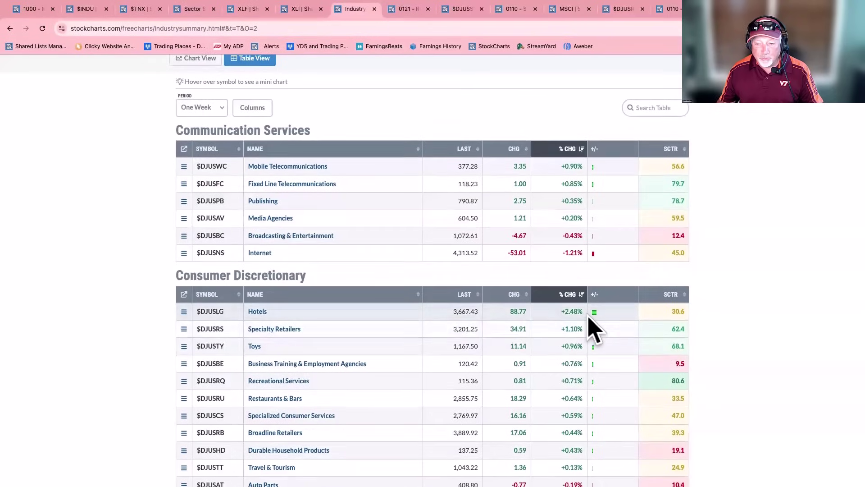
pyautogui.scroll(-10, 594, 329)
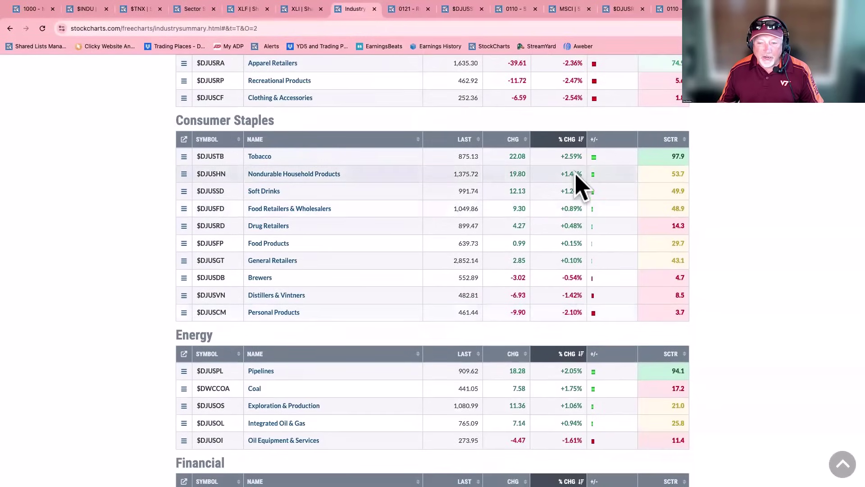
pyautogui.scroll(-5, 584, 381)
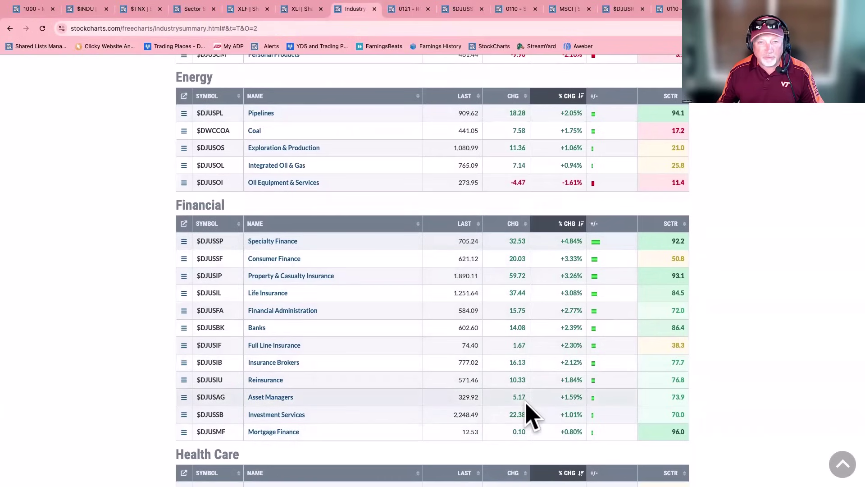
pyautogui.scroll(-12, 528, 403)
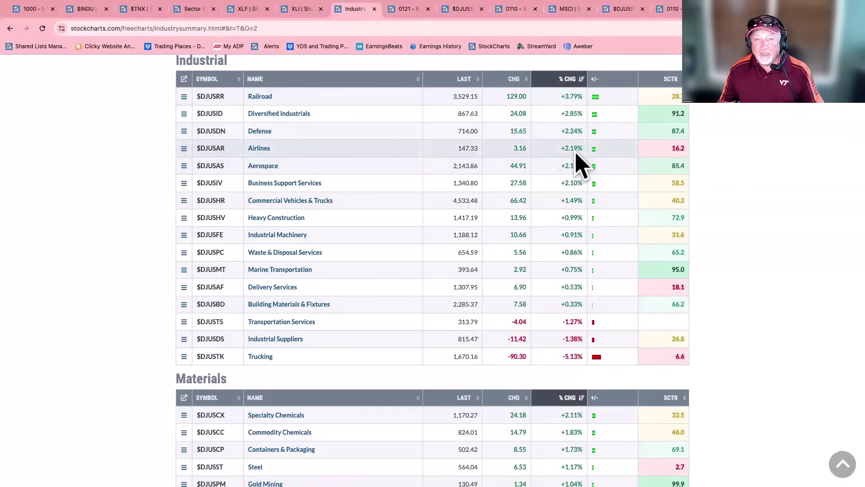
pyautogui.scroll(1, 580, 157)
pyautogui.scroll(15, 576, 153)
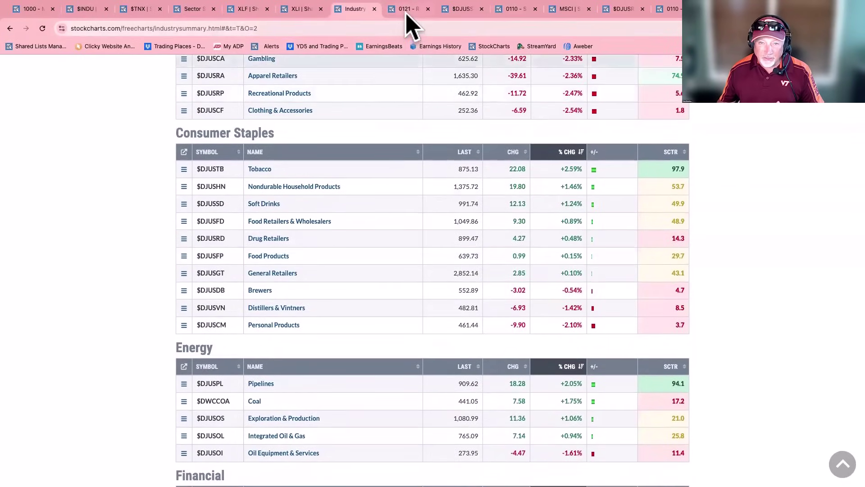
# - Review the 0121 - Relative Strength: Industries list and compare the daily charts of $DJUSSP and $DJUSSC, returning to $DJUSSP
pyautogui.click(409, 9)
pyautogui.scroll(2, 454, 246)
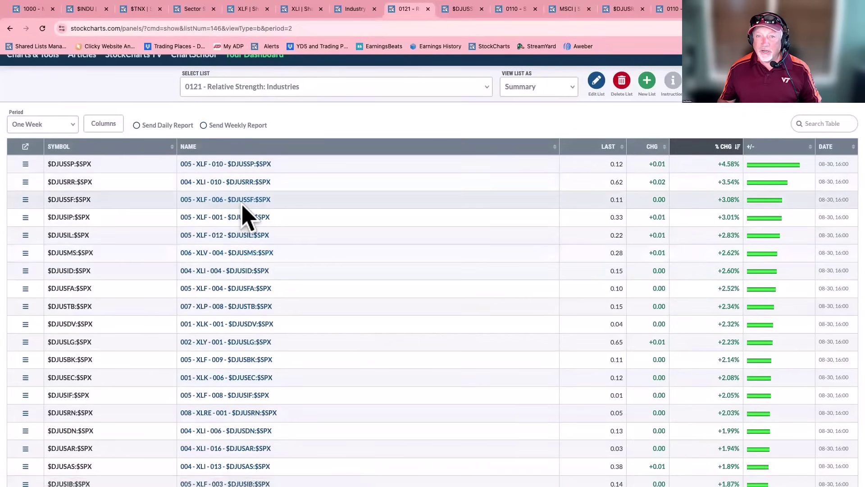
pyautogui.click(463, 9)
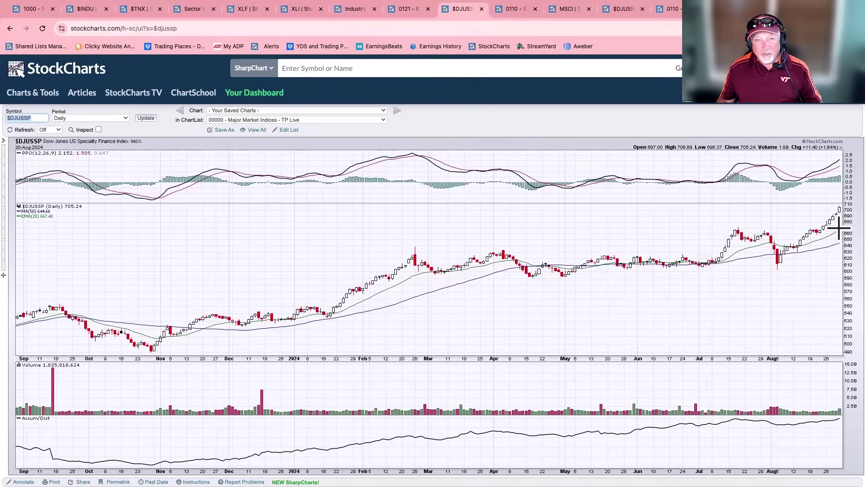
pyautogui.write('$djussc')
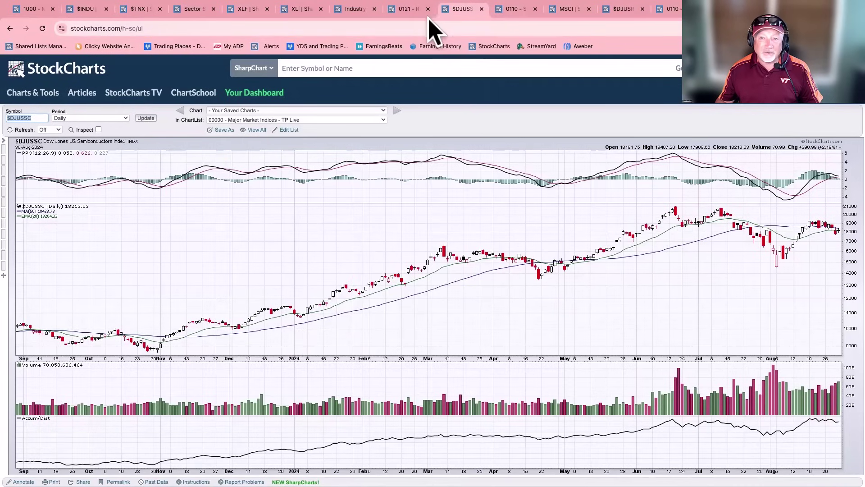
pyautogui.click(10, 28)
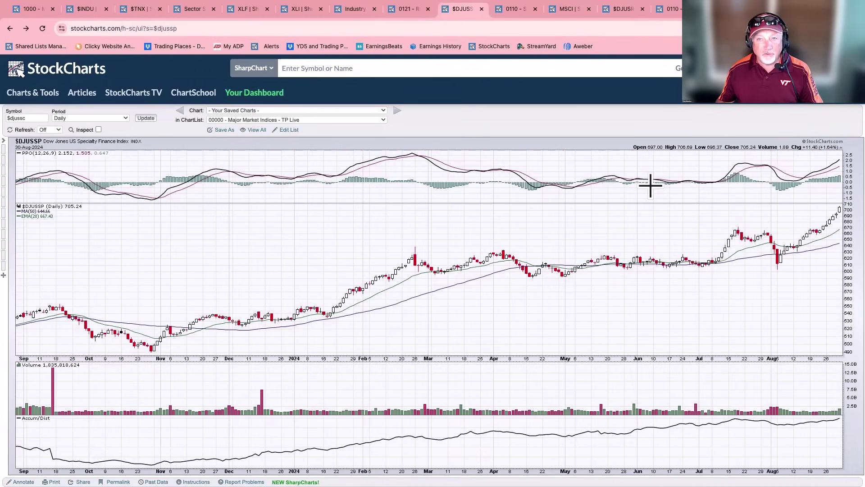
# - Clear the search filter on the Strong Earnings ChartList and rank all its stocks by One Week percent change, highest first
pyautogui.click(516, 10)
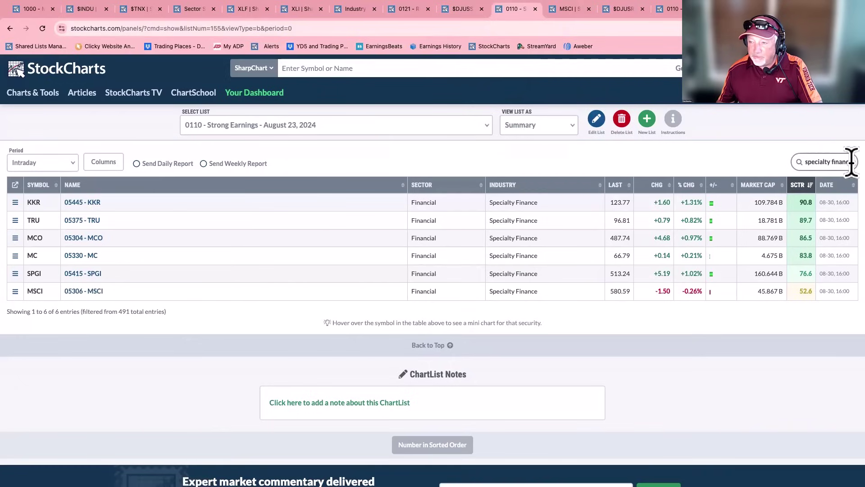
pyautogui.press('Escape')
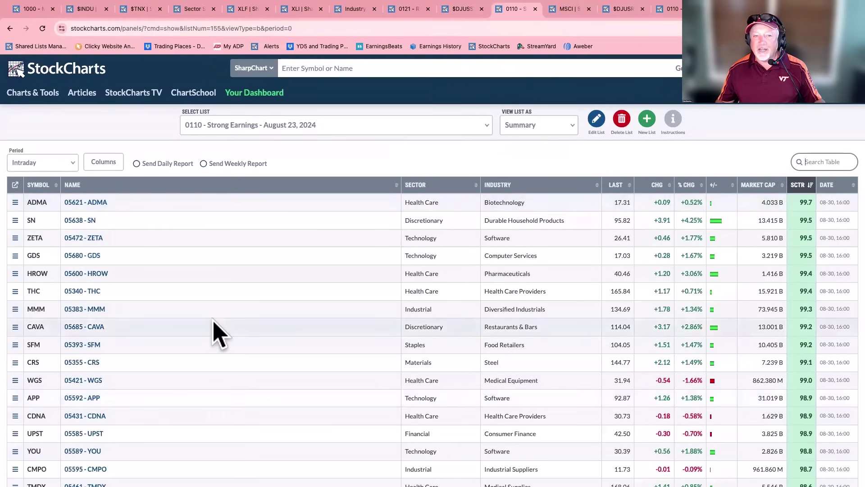
pyautogui.scroll(-1, 293, 320)
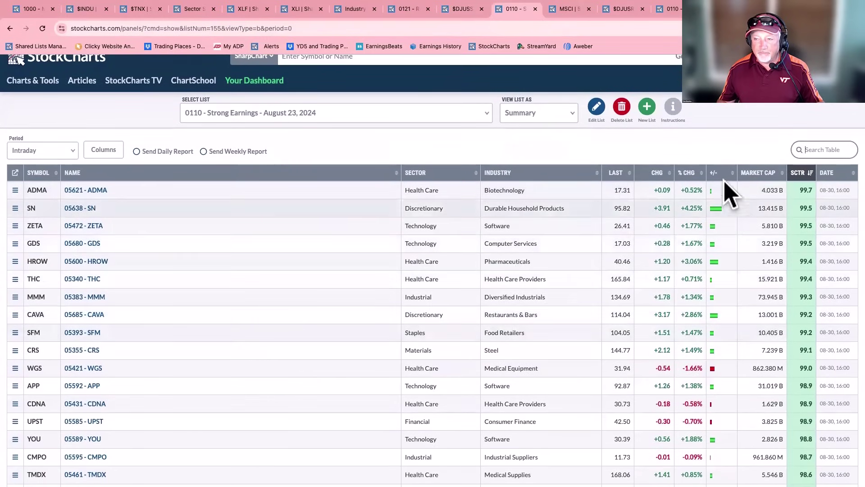
pyautogui.click(691, 174)
pyautogui.click(75, 152)
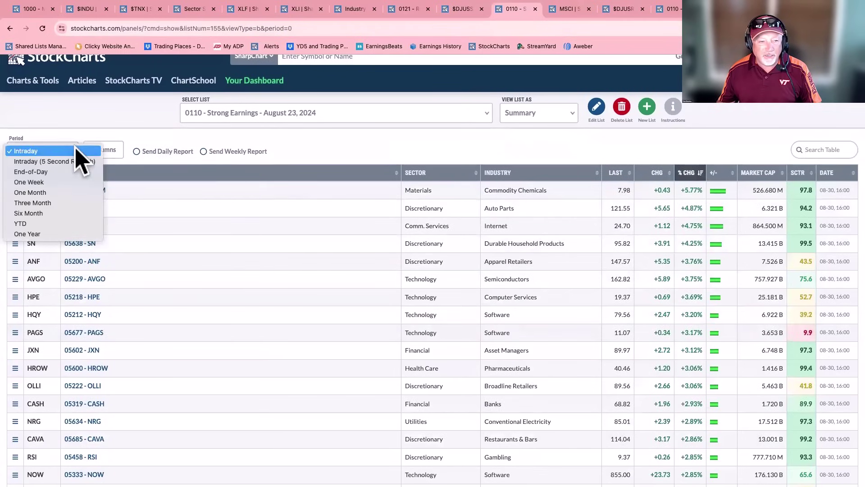
pyautogui.click(61, 178)
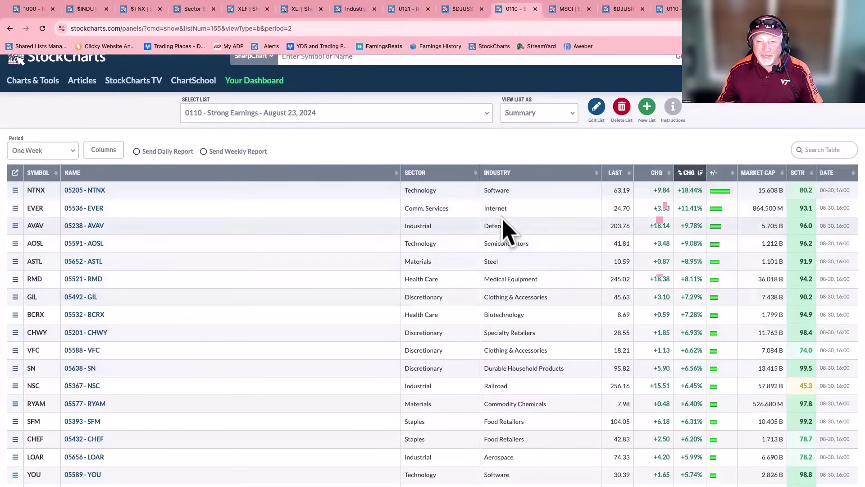
# - Scan the week's biggest gainers in the Strong Earnings list and look at the daily PGR chart
pyautogui.scroll(-2, 475, 311)
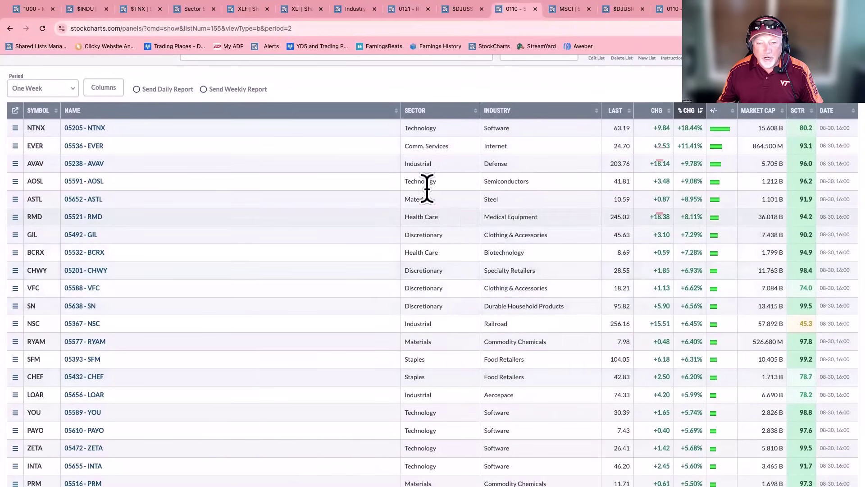
pyautogui.scroll(-5, 431, 223)
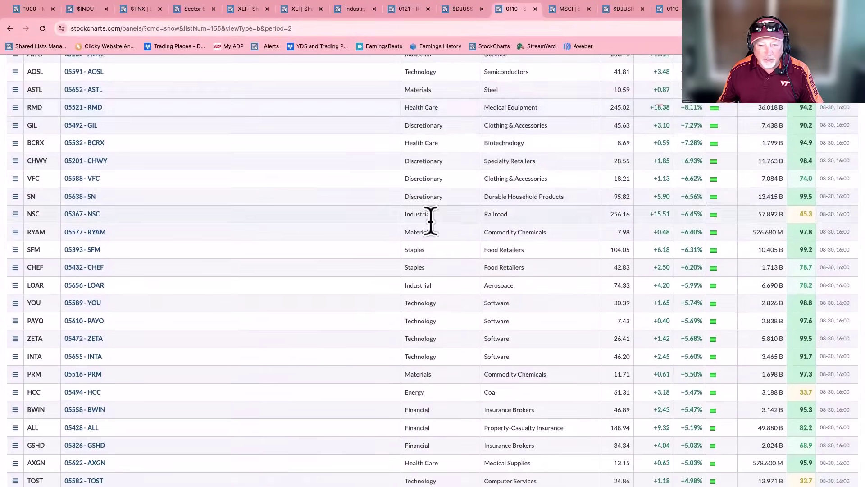
pyautogui.scroll(-4, 432, 230)
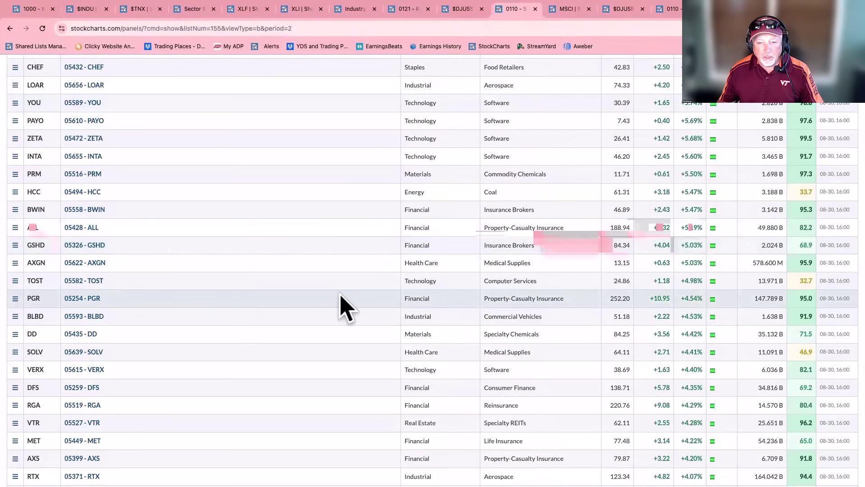
pyautogui.click(92, 300)
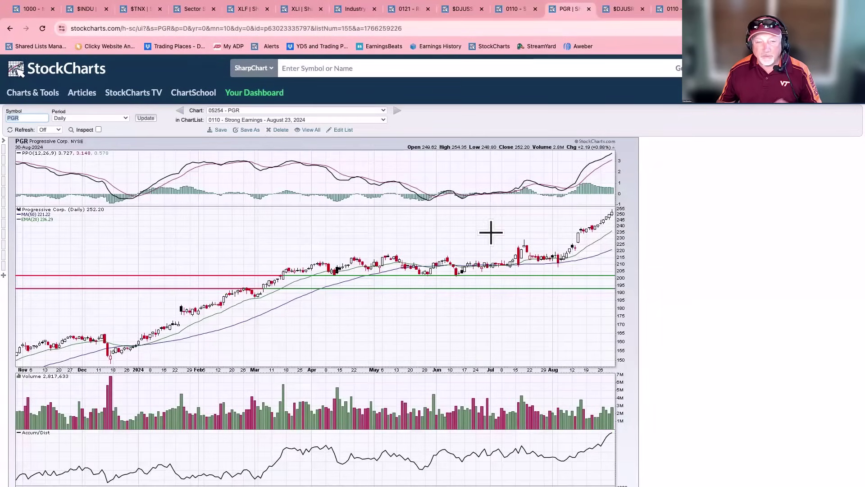
pyautogui.click(10, 28)
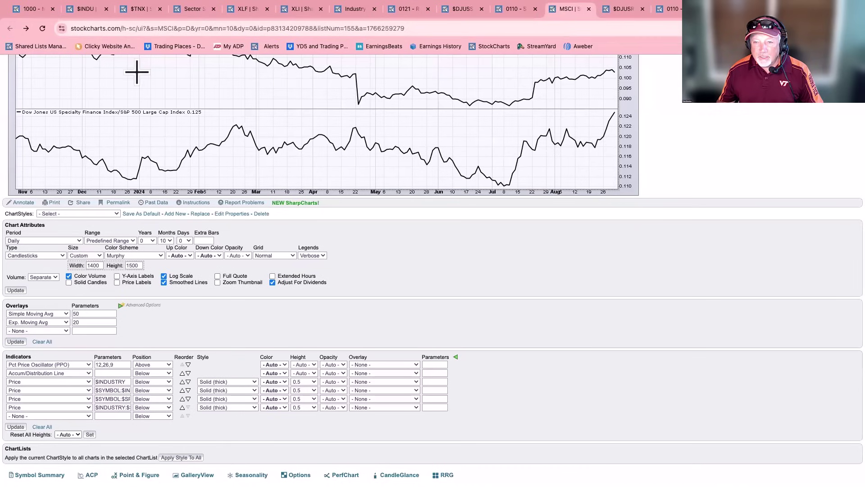
pyautogui.click(629, 13)
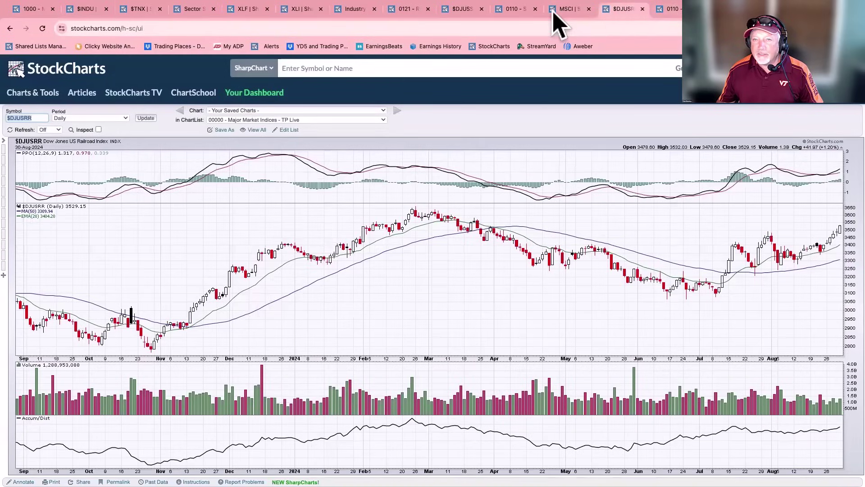
# - Filter the Strong Earnings list by "specialty fin" and sort the matching stocks by SCTR, highest first
pyautogui.click(518, 10)
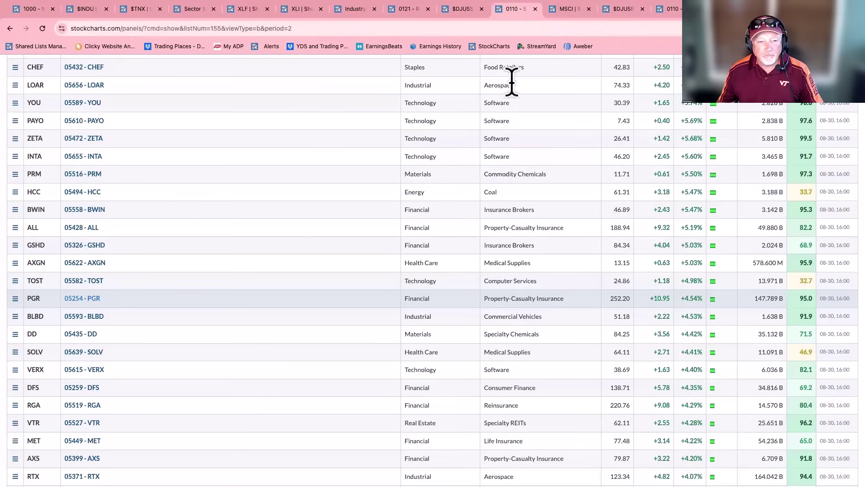
pyautogui.scroll(1, 540, 310)
pyautogui.scroll(6, 540, 311)
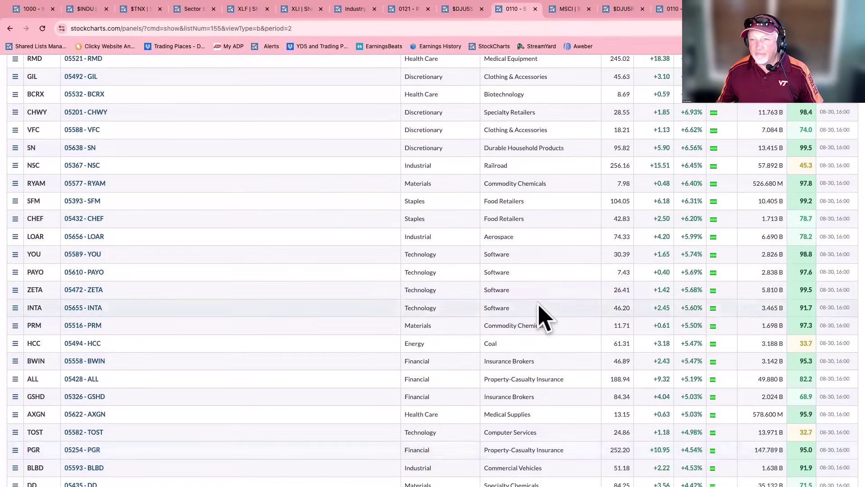
pyautogui.scroll(2, 540, 311)
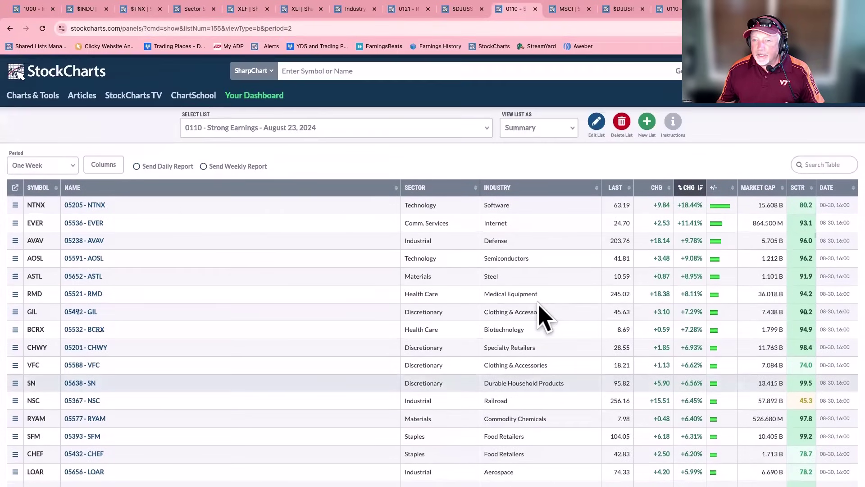
pyautogui.click(821, 161)
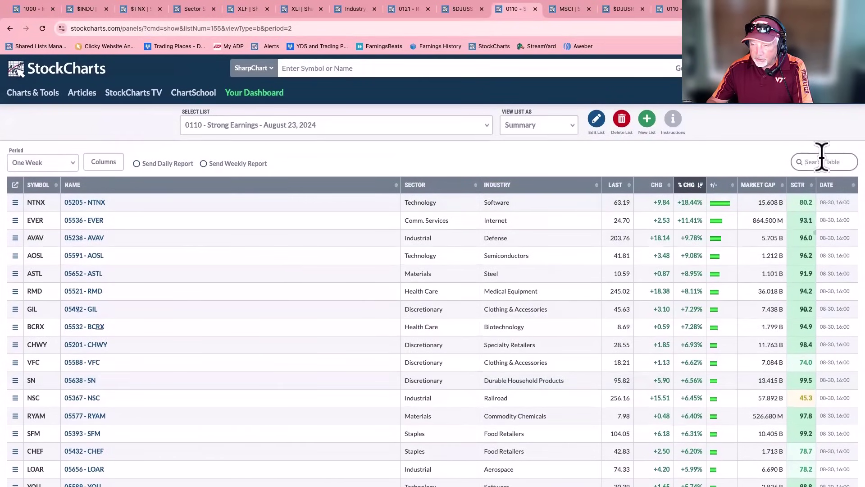
pyautogui.write('specialty')
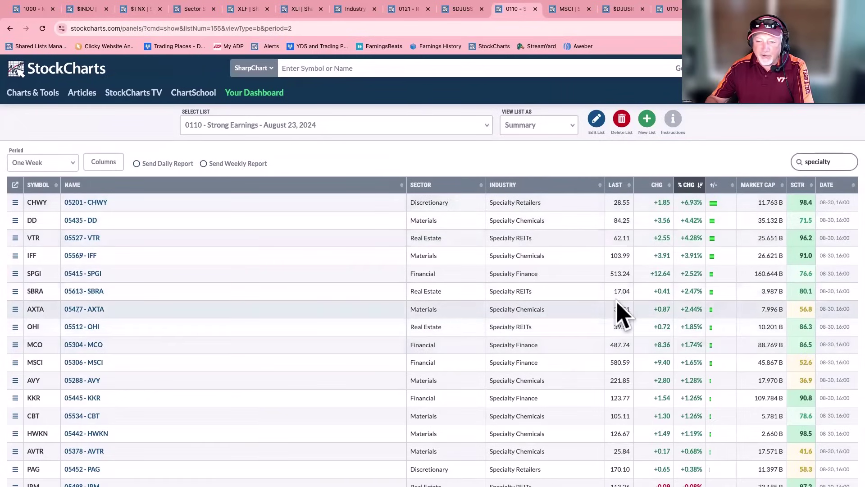
pyautogui.write('fin')
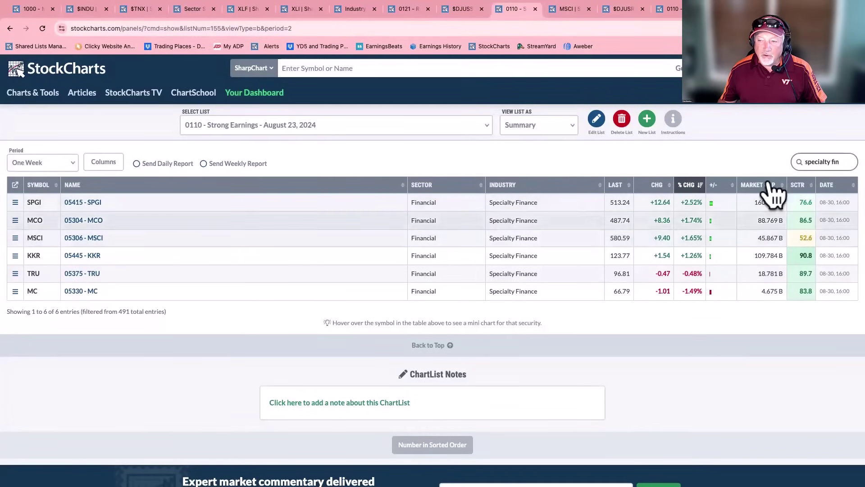
pyautogui.click(801, 184)
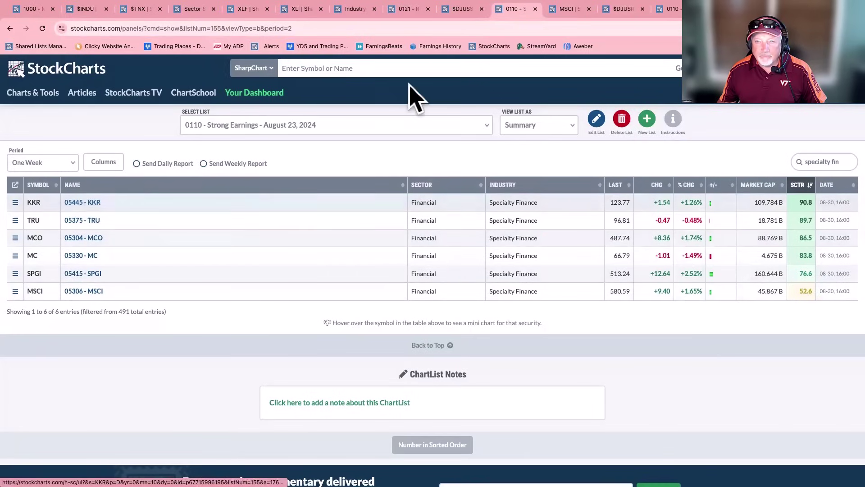
# - Examine the daily MSCI chart, from its relative-strength panels up to the price action
pyautogui.click(569, 10)
pyautogui.scroll(15, 612, 144)
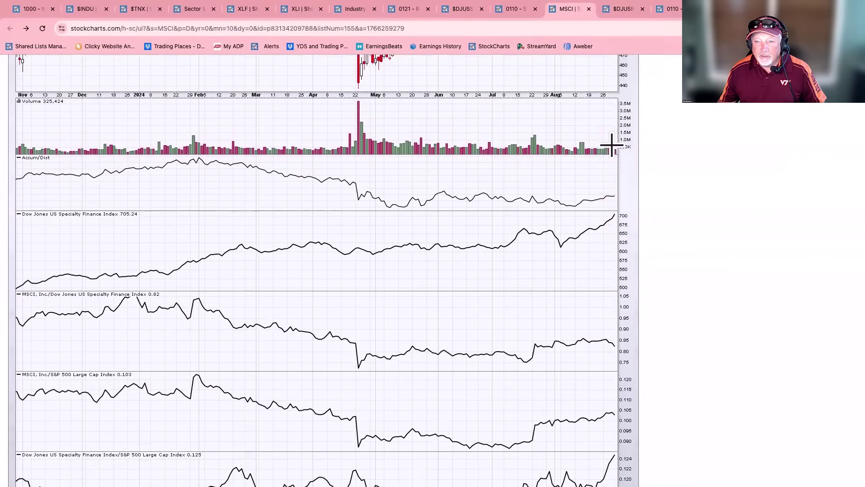
pyautogui.scroll(3, 612, 144)
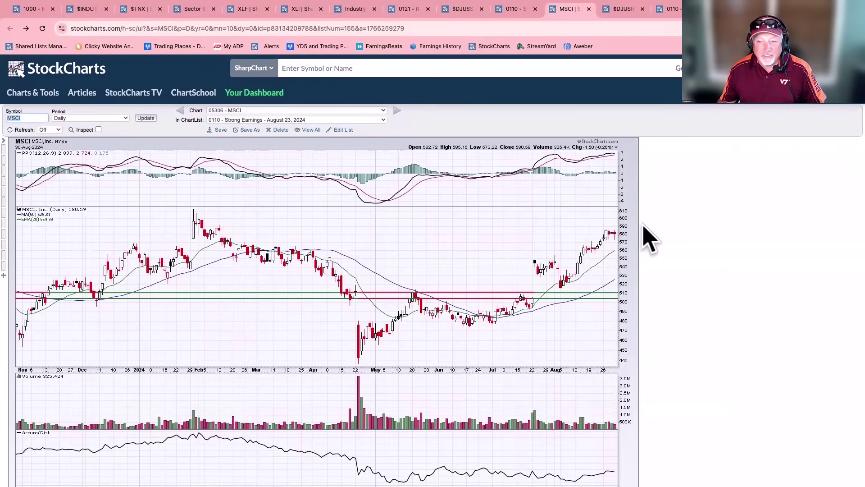
# - View the daily charts of the Specialty Finance stocks KKR, TRU and MCO from the filtered list
pyautogui.click(523, 9)
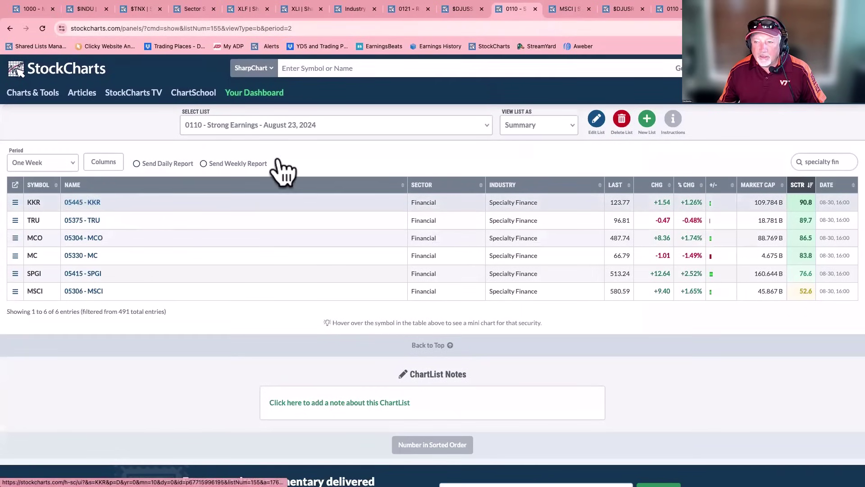
pyautogui.click(79, 202)
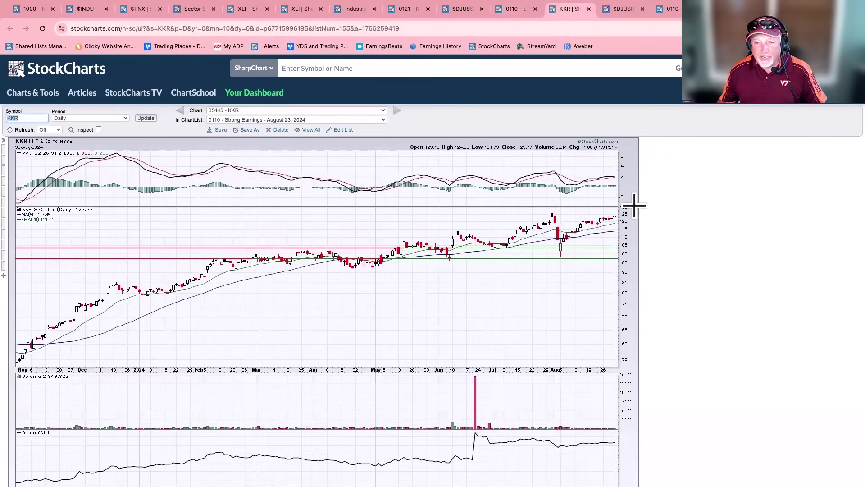
pyautogui.click(509, 11)
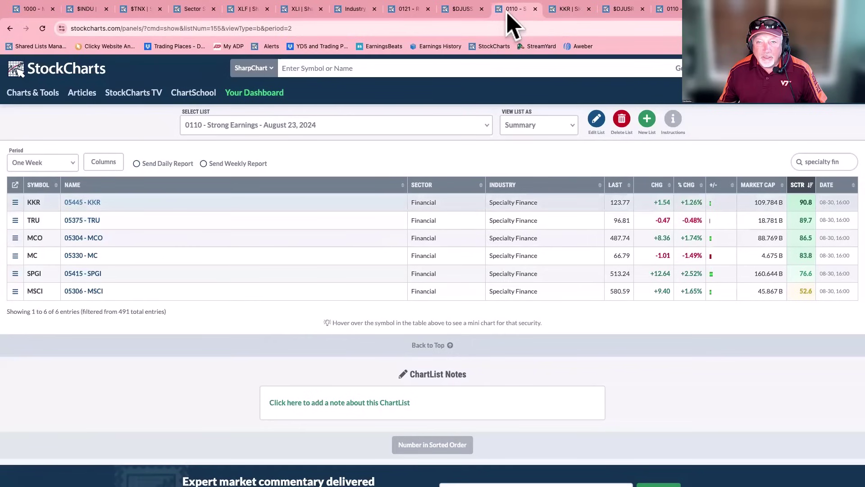
pyautogui.click(84, 221)
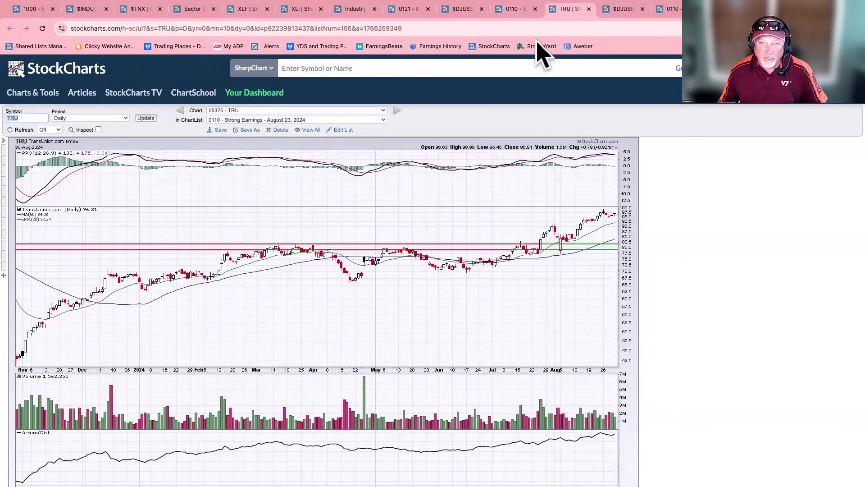
pyautogui.click(514, 9)
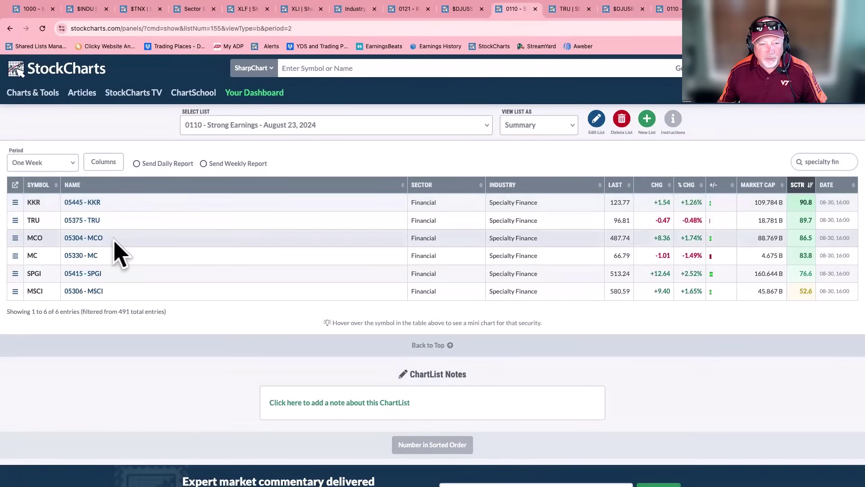
pyautogui.click(88, 239)
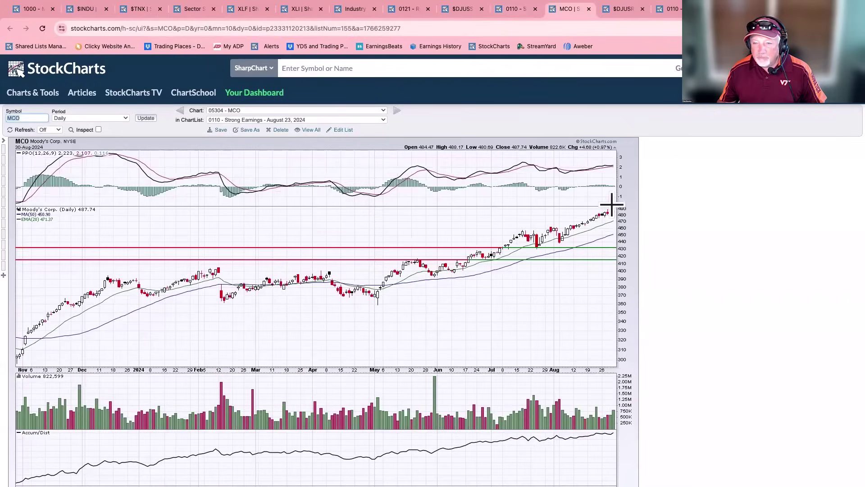
# - View the daily charts of the Specialty Finance stocks MC and SPGI from the filtered Strong Earnings list
pyautogui.click(516, 9)
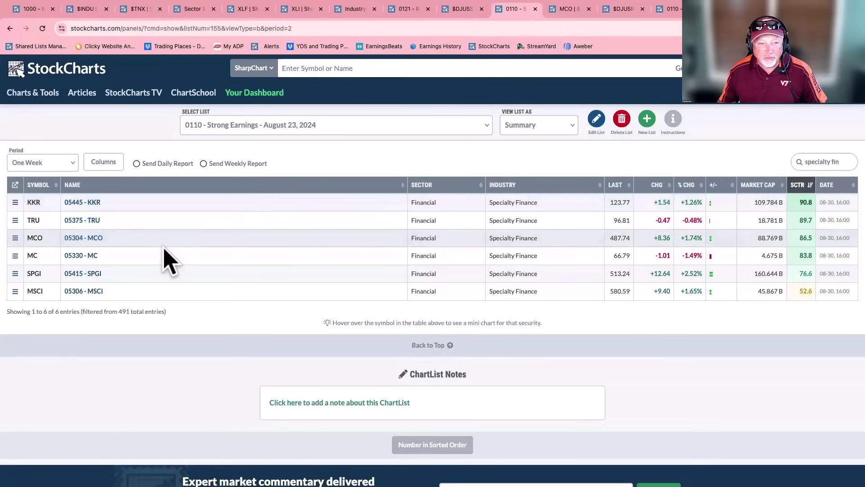
pyautogui.click(78, 258)
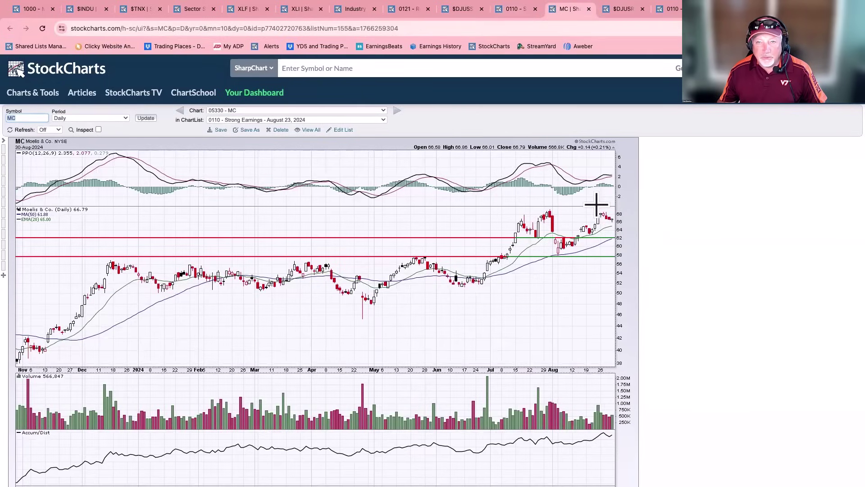
pyautogui.click(521, 9)
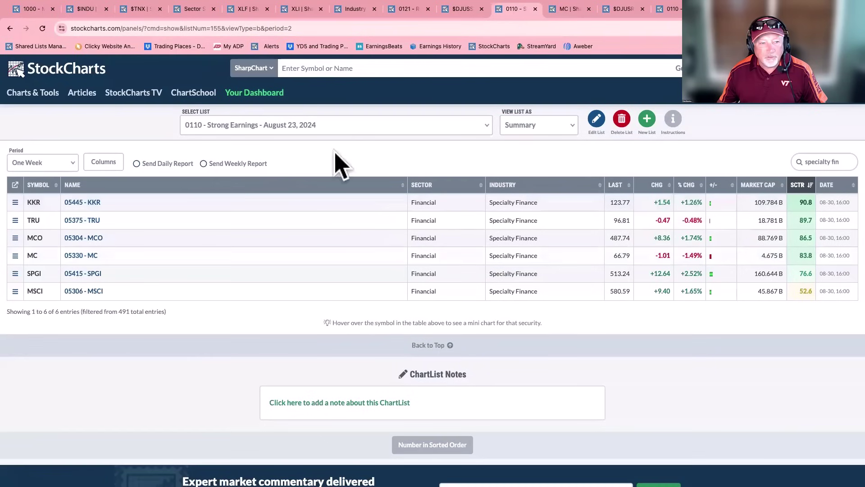
pyautogui.click(86, 273)
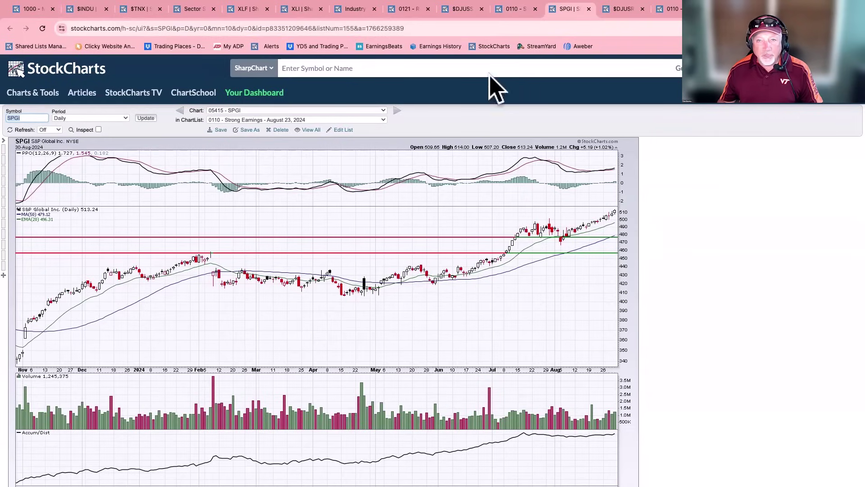
# - Review the Specialty Finance index chart and the industry relative-strength ranking, and bring up the daily $DJUSRR railroad index chart
pyautogui.click(463, 9)
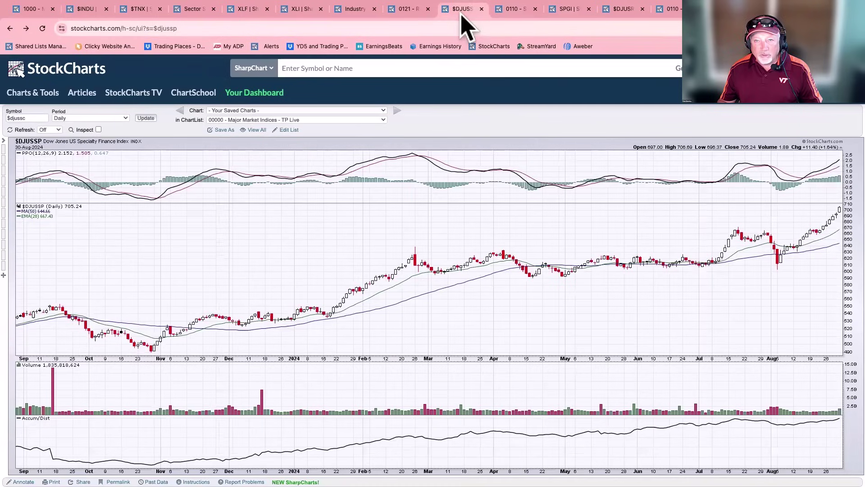
pyautogui.click(411, 10)
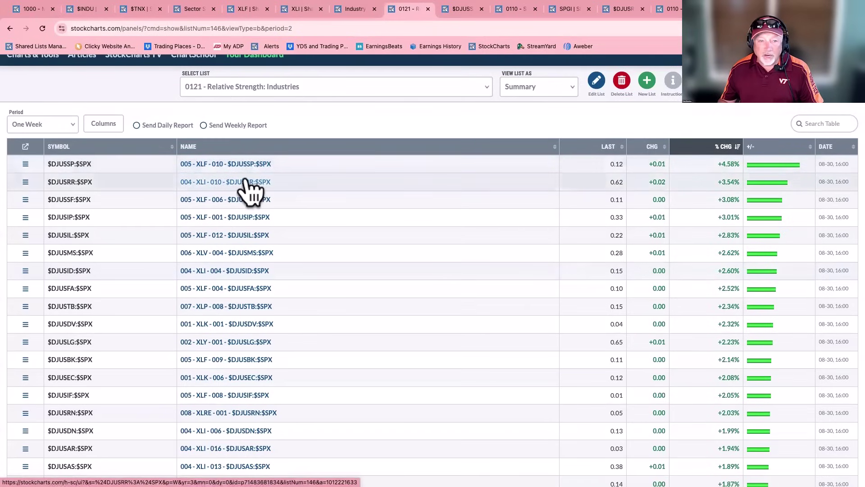
pyautogui.click(628, 9)
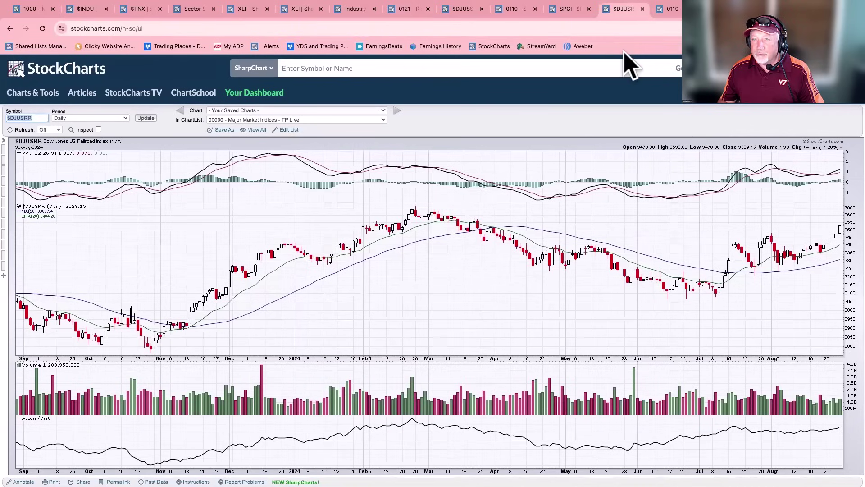